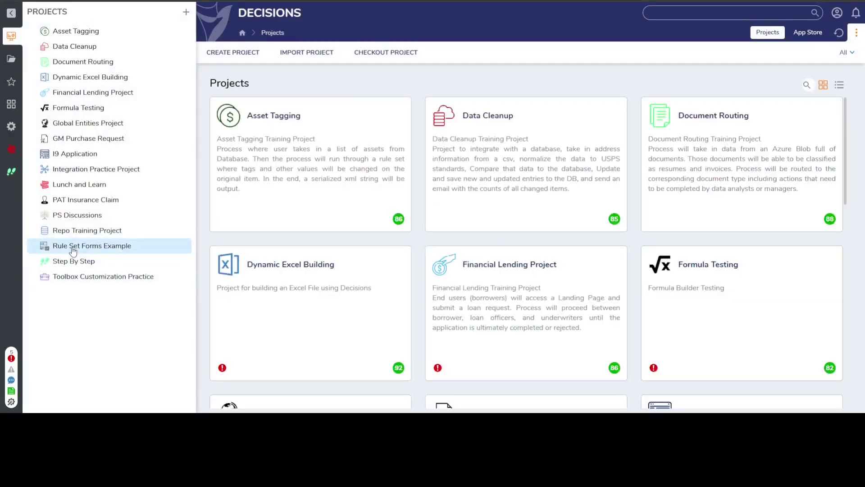
Open the Add Image to PDF Example flow from the Step By Step project's flows
click(77, 261)
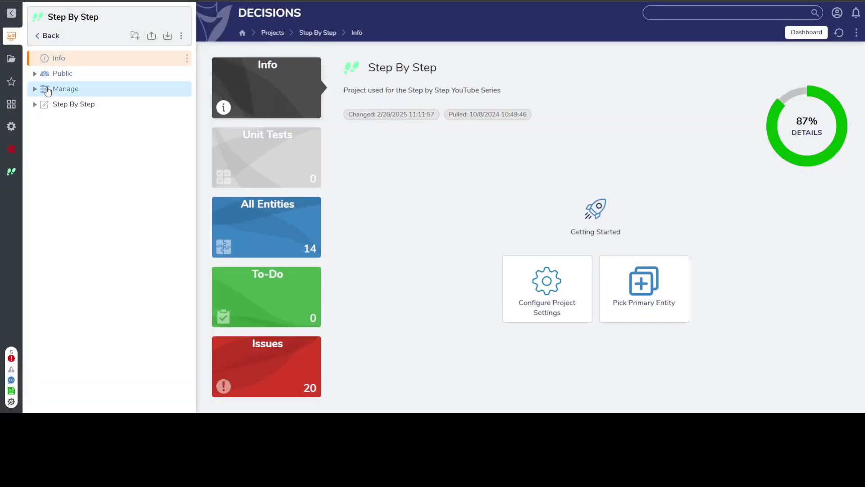
click(39, 106)
click(75, 127)
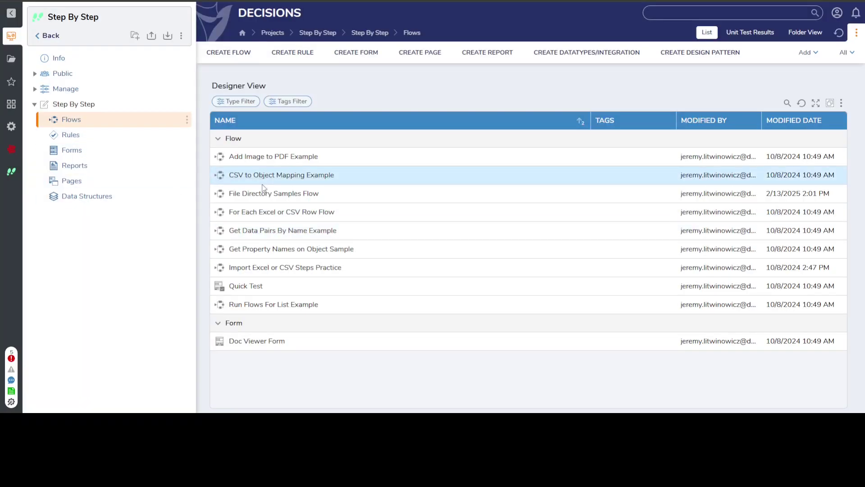
click(278, 158)
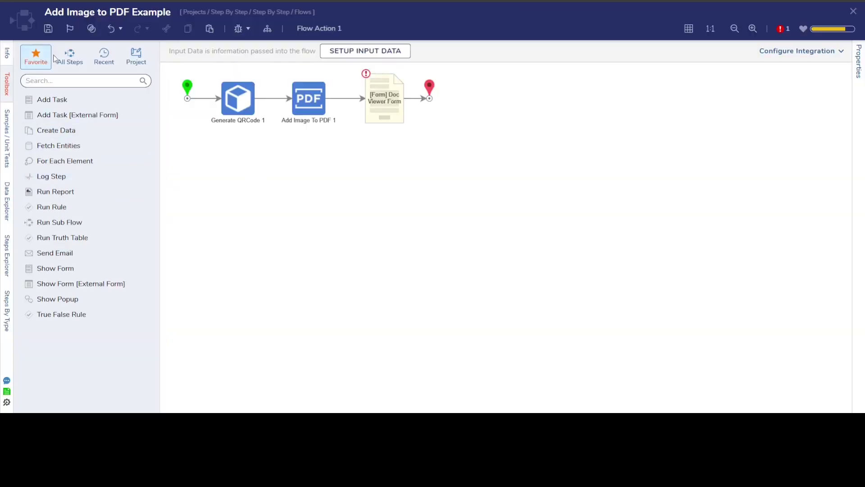
Examine the steps offered under Data > Dates in the complete toolbox step list
click(69, 57)
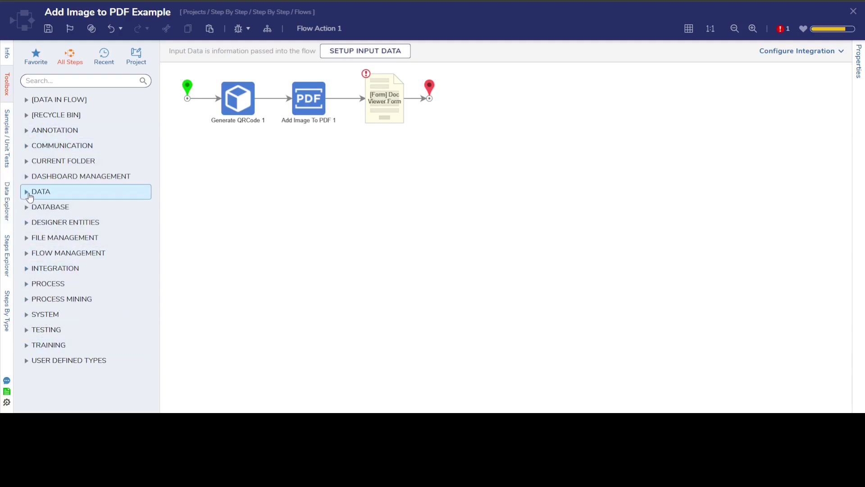
click(30, 197)
scroll(31, 194, down, 2)
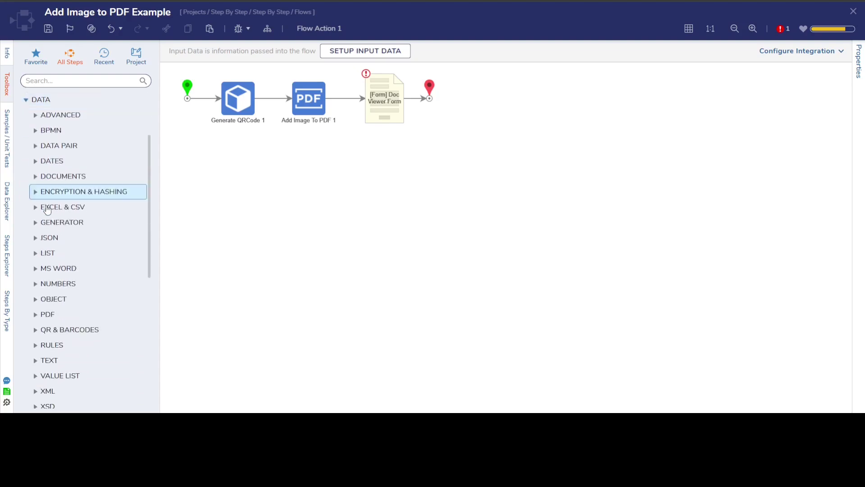
click(36, 165)
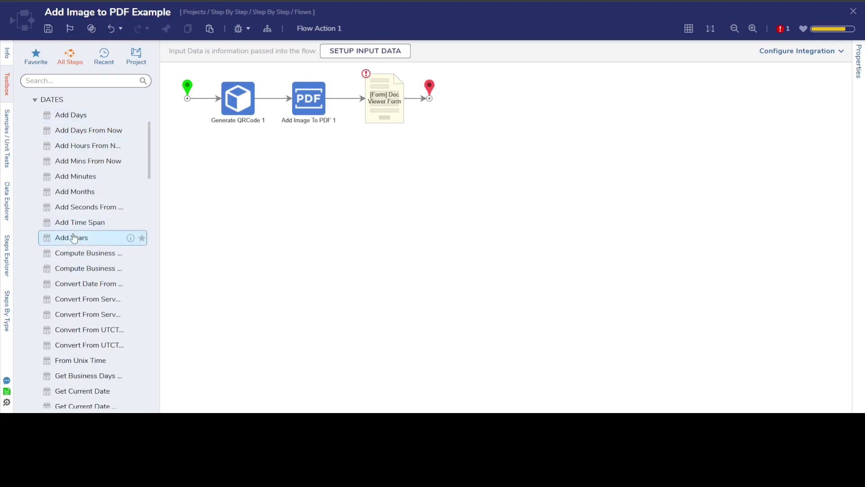
scroll(77, 237, down, 2)
scroll(76, 242, down, 2)
scroll(77, 239, up, 8)
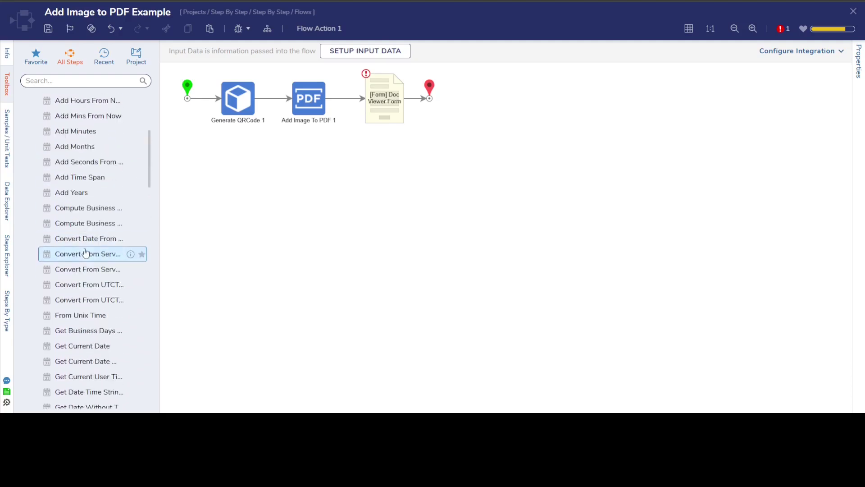
click(66, 249)
scroll(63, 239, down, 4)
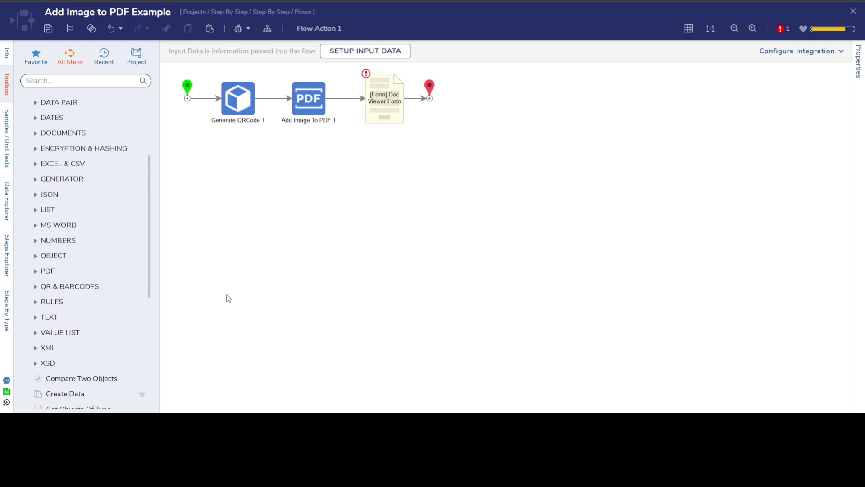
Examine the text-handling steps offered in the Text subcategory of Data
click(38, 318)
scroll(135, 270, down, 5)
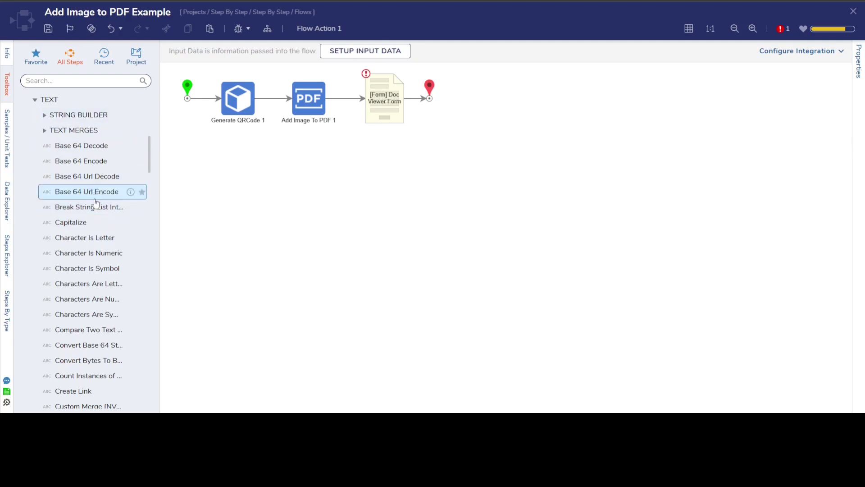
scroll(103, 225, down, 2)
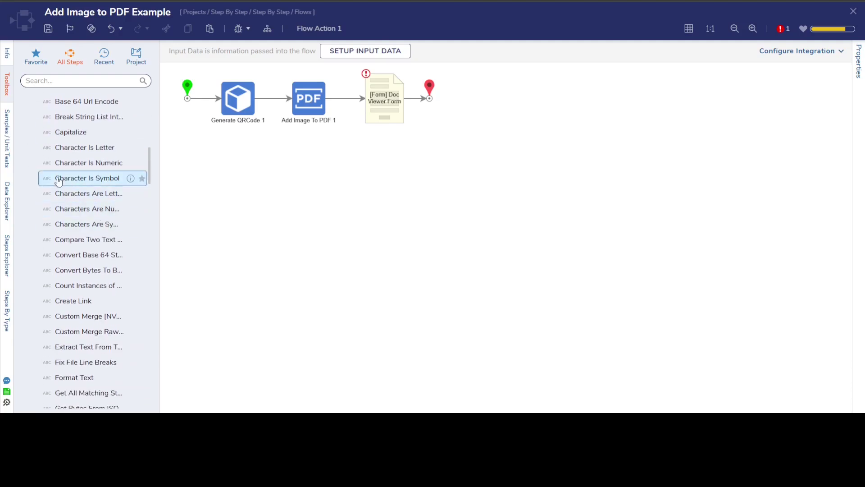
scroll(129, 244, down, 8)
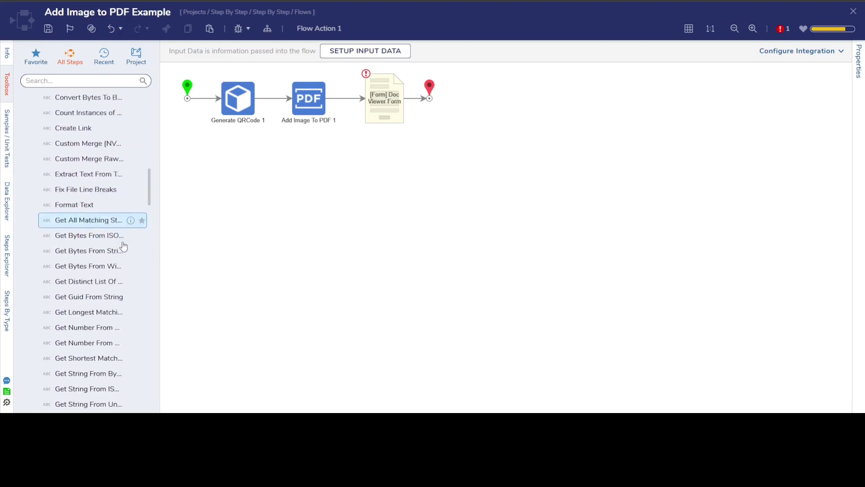
scroll(123, 247, down, 1)
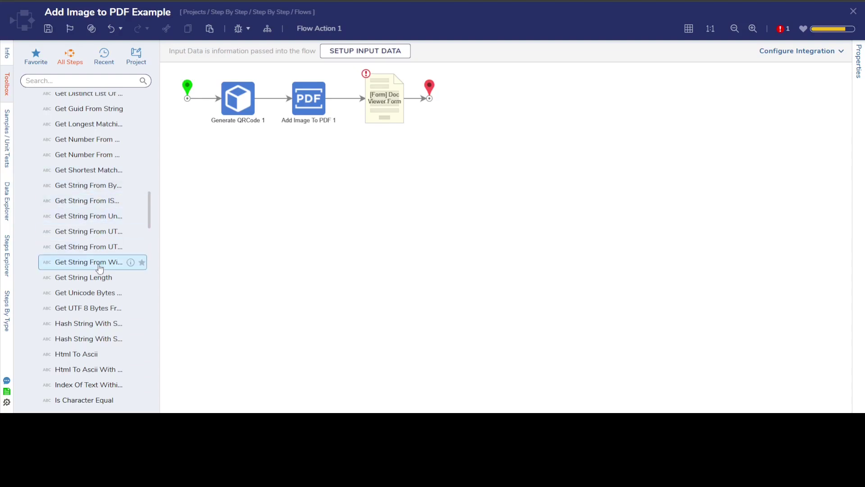
scroll(96, 287, down, 2)
scroll(95, 288, down, 10)
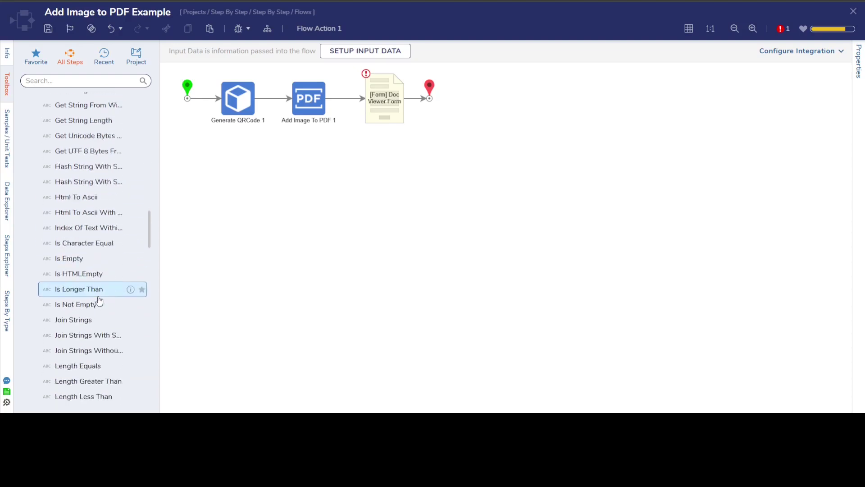
scroll(101, 303, down, 7)
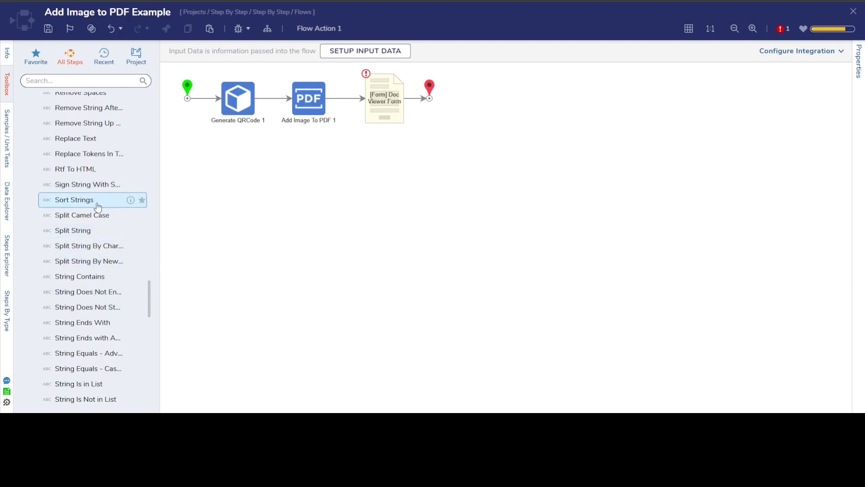
scroll(120, 221, down, 2)
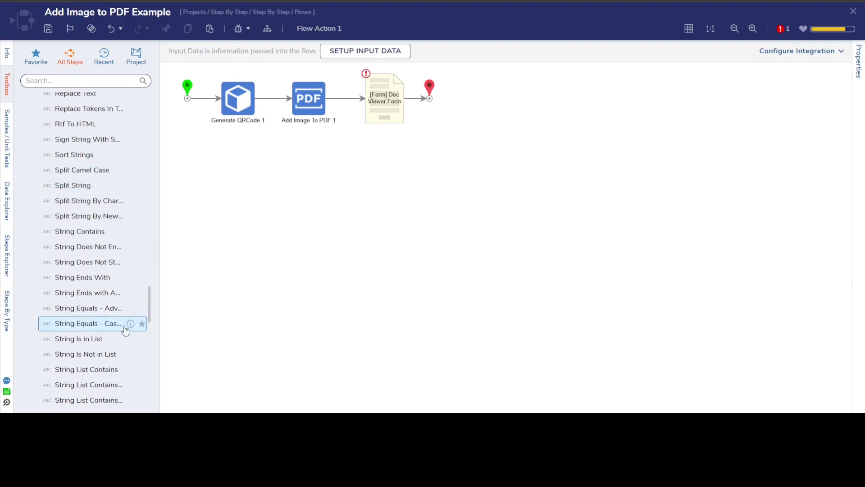
scroll(94, 331, down, 10)
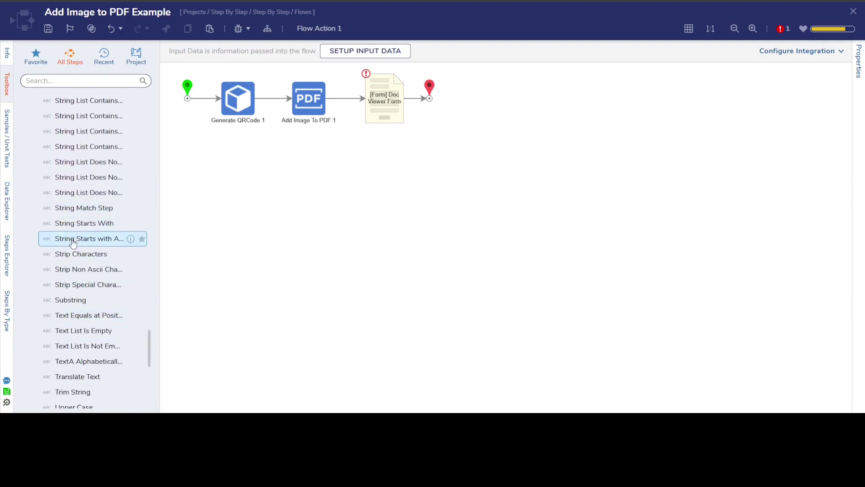
Close the flow and show the toolbox rules configured for the Toolbox Customization Practice project
click(854, 11)
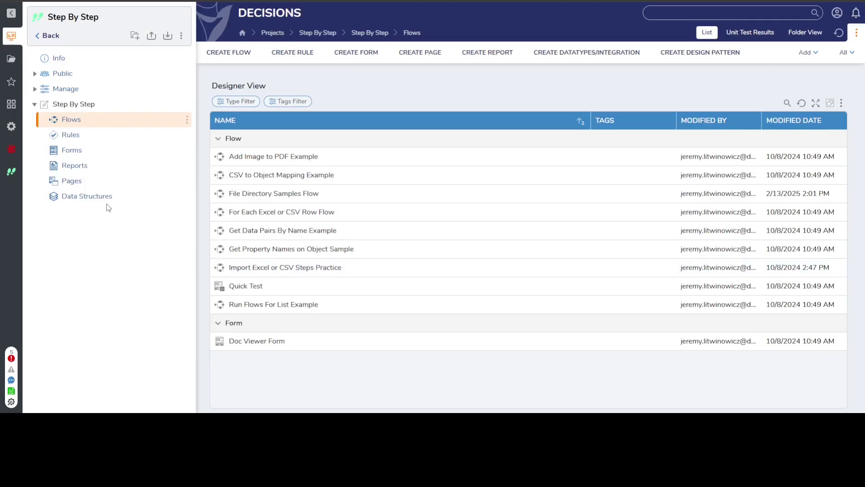
click(48, 36)
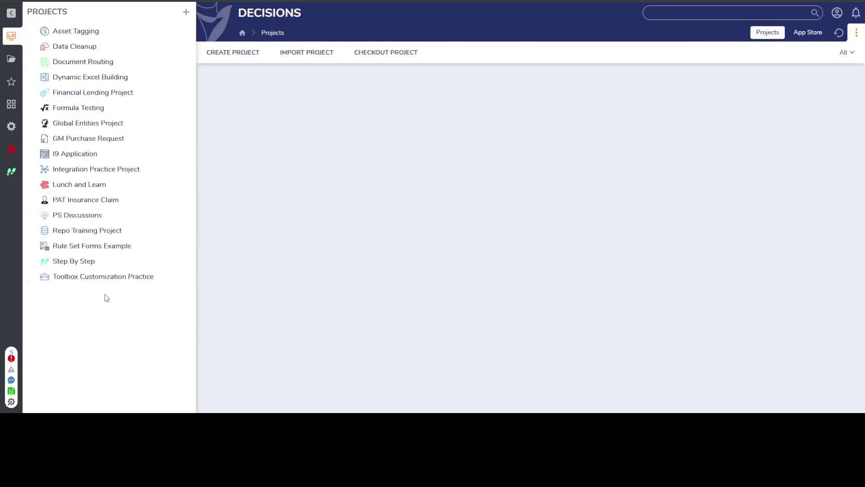
click(91, 277)
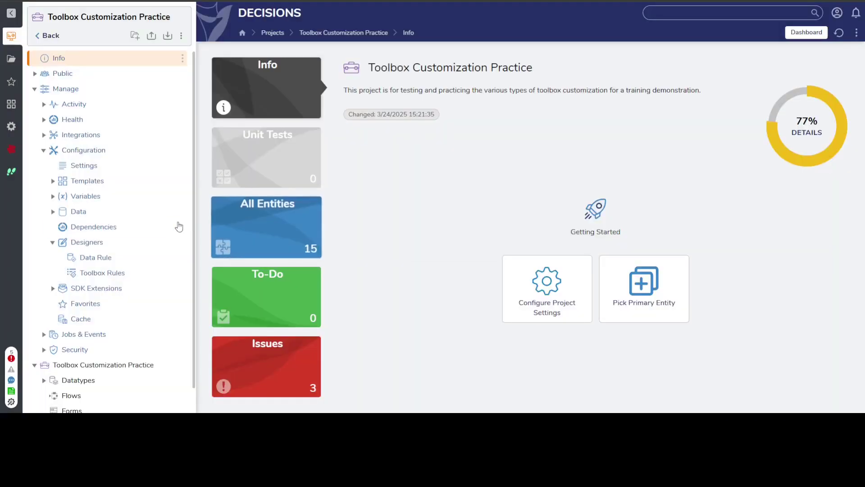
click(88, 273)
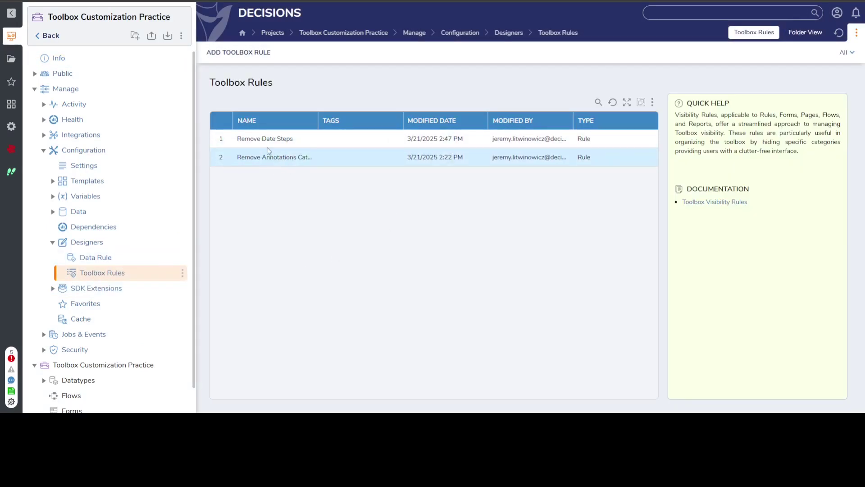
Review the conditions of the Remove Date Steps and Remove Annotations Category rules, closing each rule after viewing
click(265, 139)
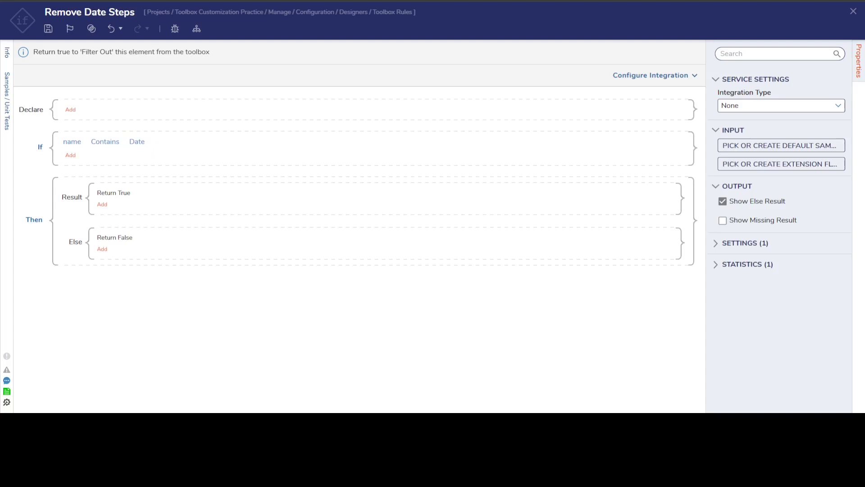
click(855, 12)
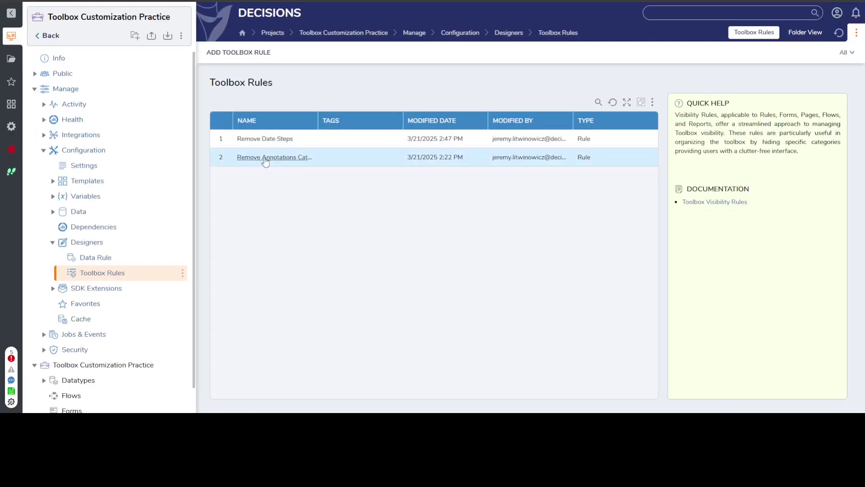
double_click(264, 158)
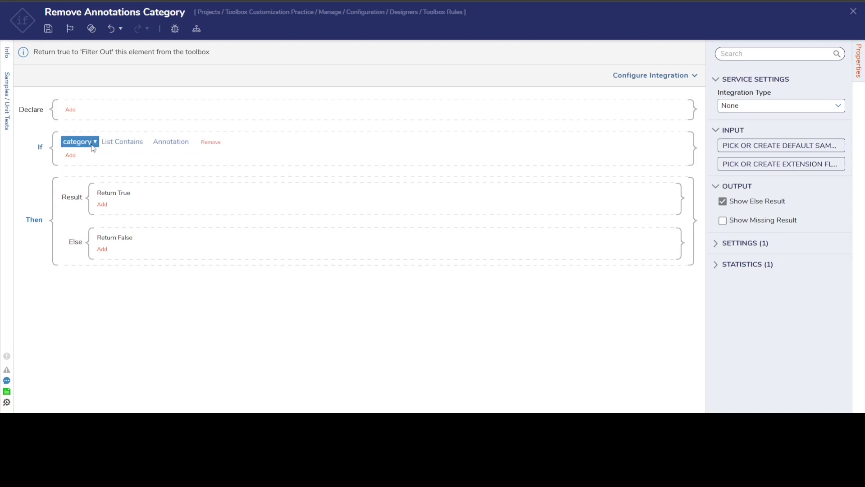
click(853, 12)
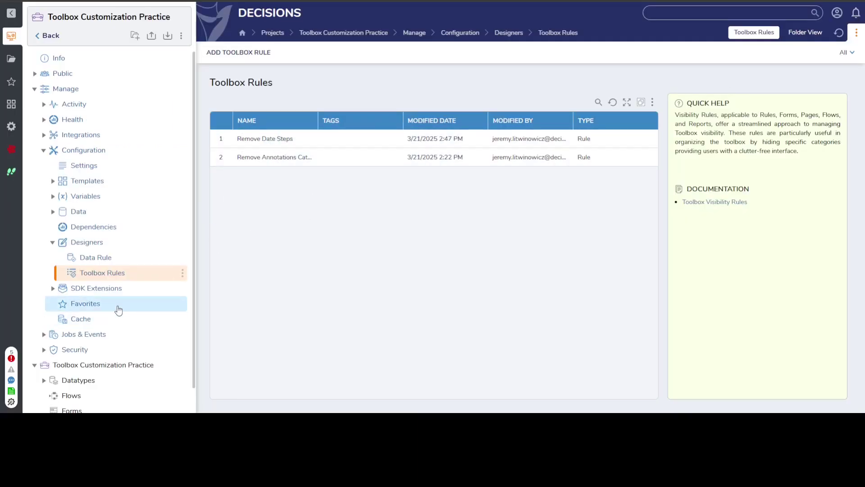
Open the project's EmployeeData Data Rule Flow and inspect the Data category among all toolbox steps
scroll(118, 309, down, 1)
click(63, 371)
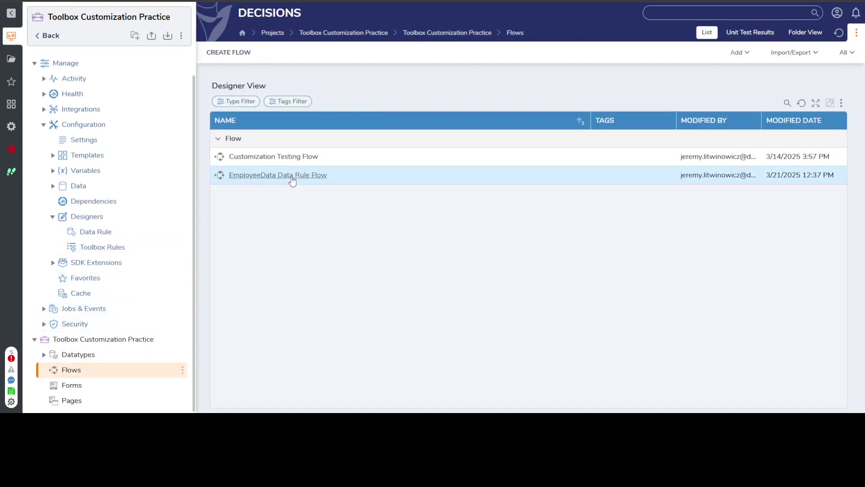
click(292, 178)
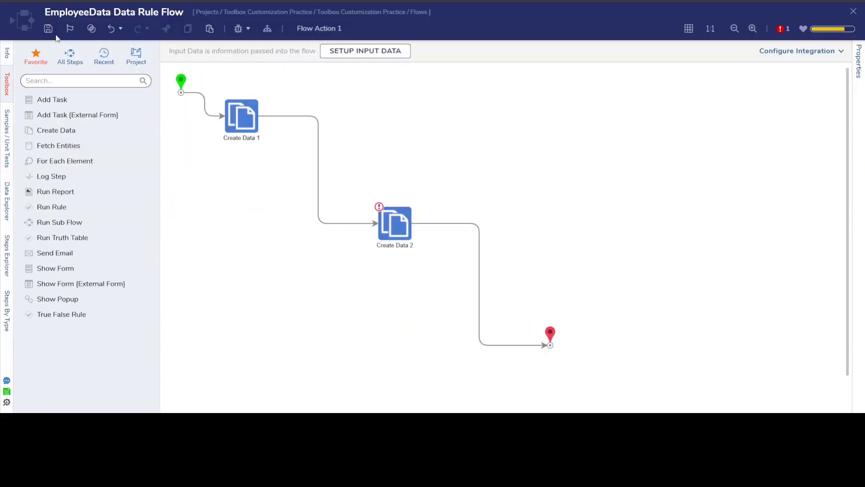
click(68, 55)
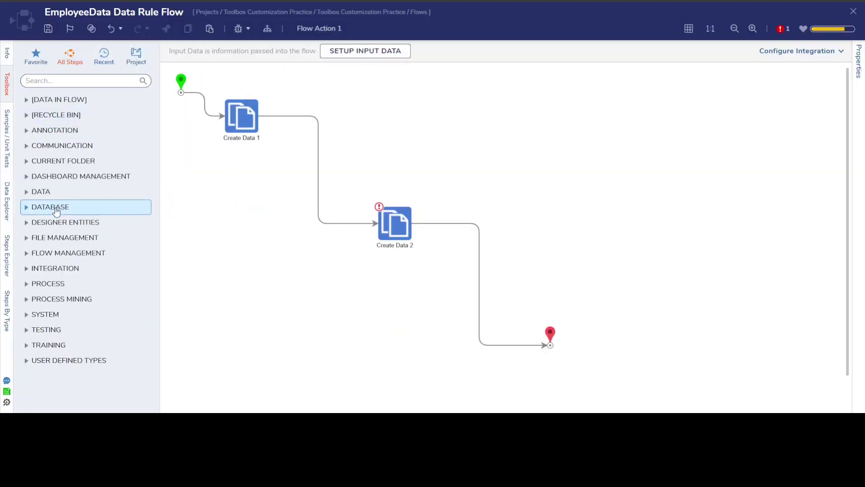
click(27, 192)
scroll(45, 199, down, 2)
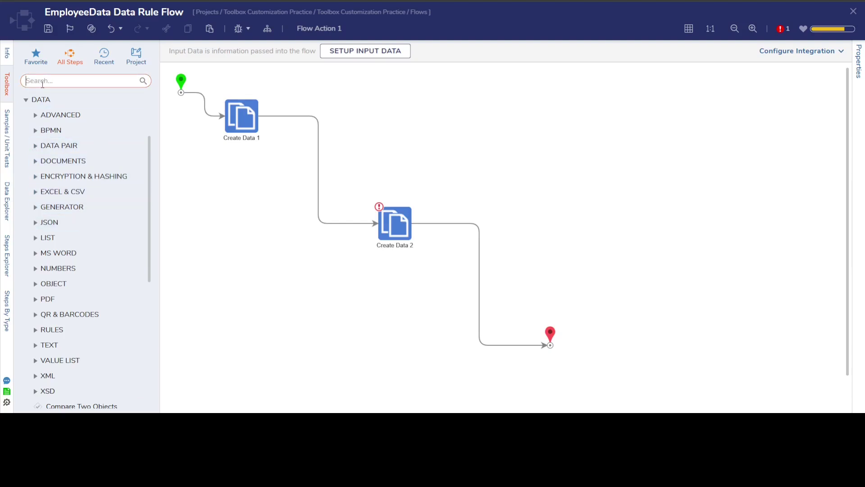
Search the toolbox for "greater than" and for "add day", and clear the search
text(ter than)
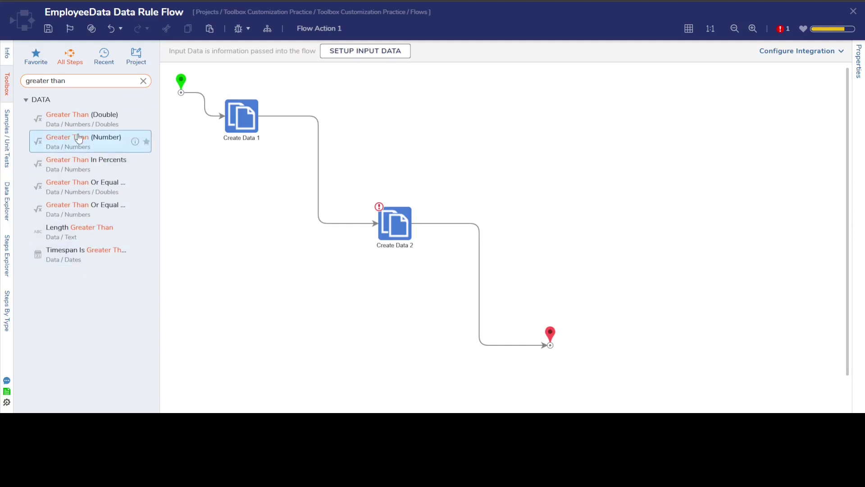
triple_click(74, 81)
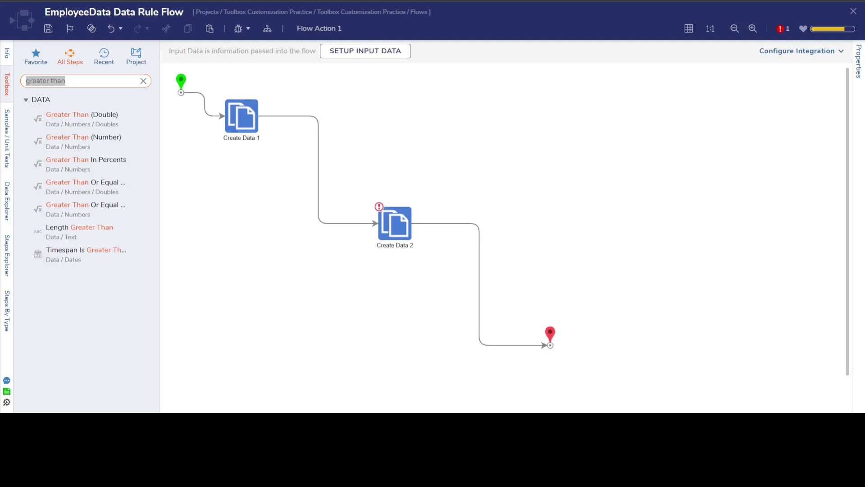
text(add day)
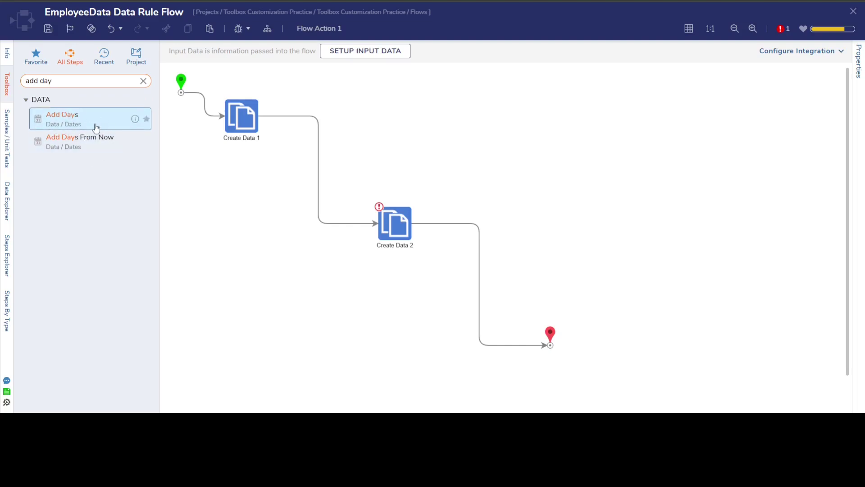
click(143, 81)
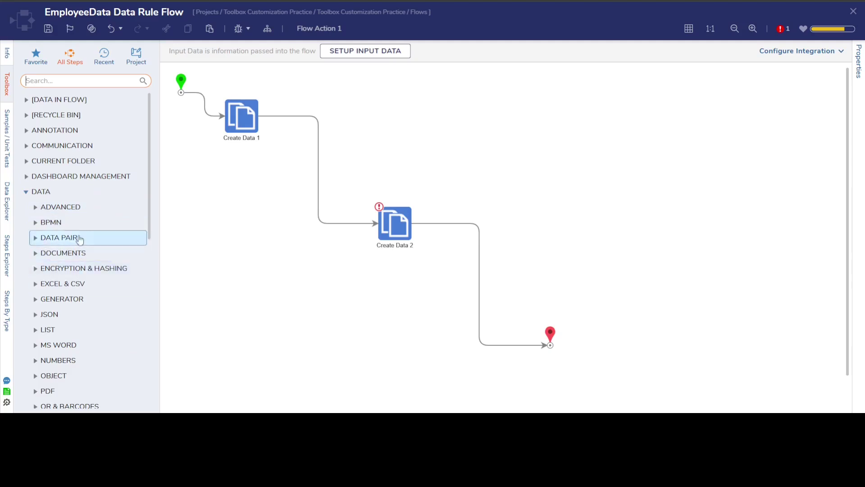
Collapse the Data category, check the Annotation category's contents, and close the flow
click(26, 192)
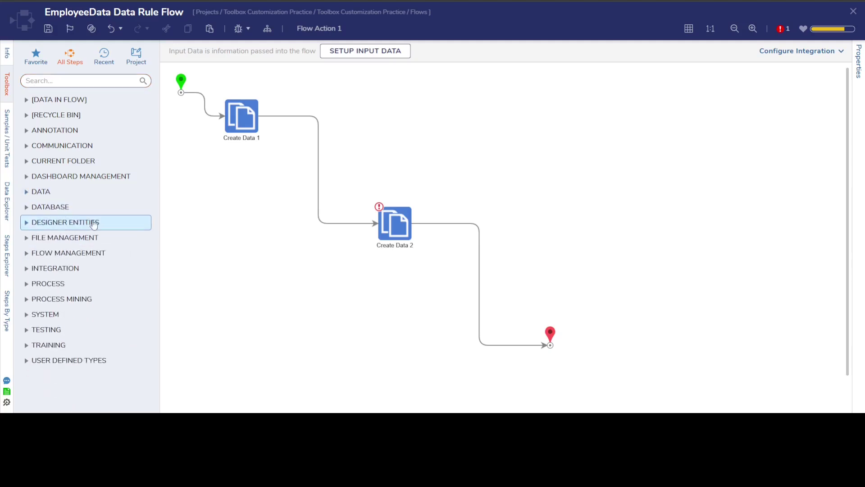
click(27, 130)
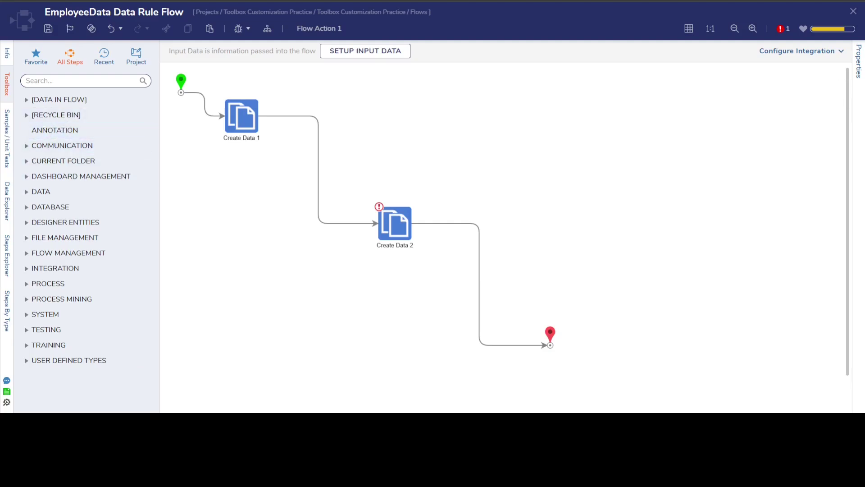
click(853, 11)
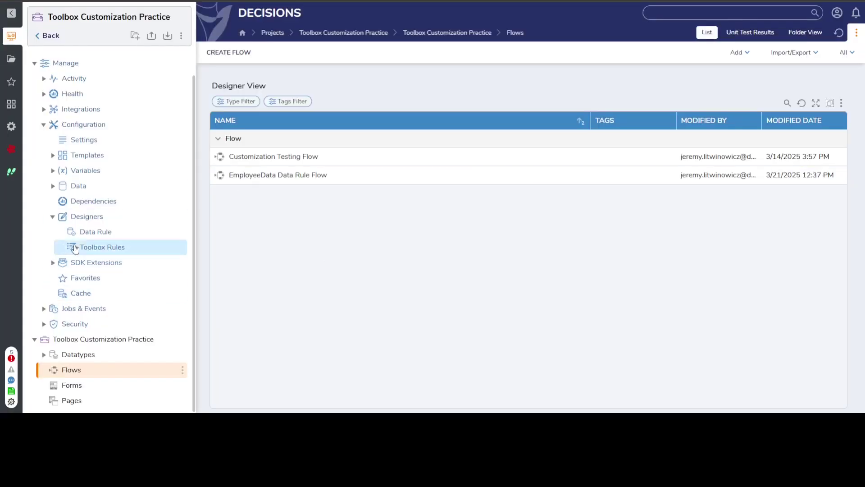
click(104, 248)
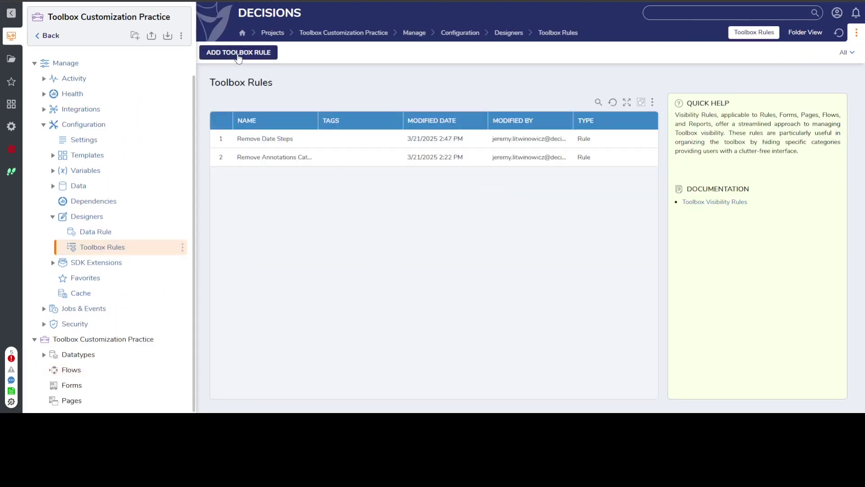
click(238, 53)
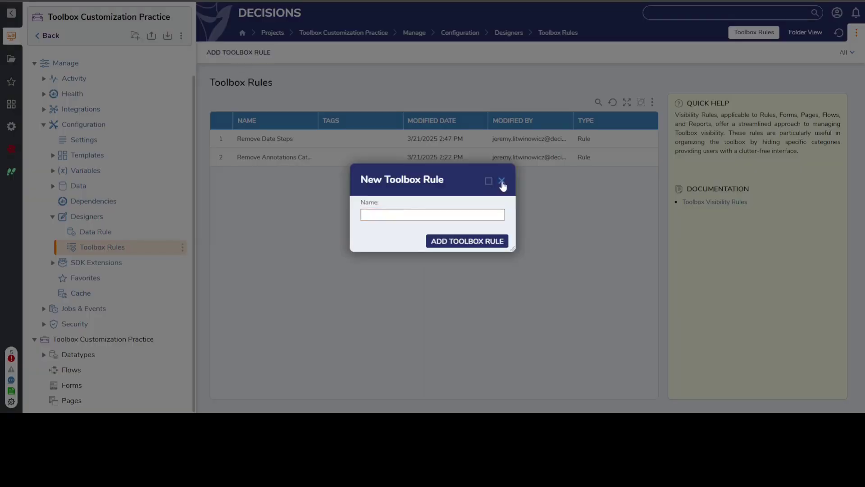
click(501, 181)
Open the project's Testing AFF Form, search its toolbox for "date", clear the search, and close the form
click(72, 385)
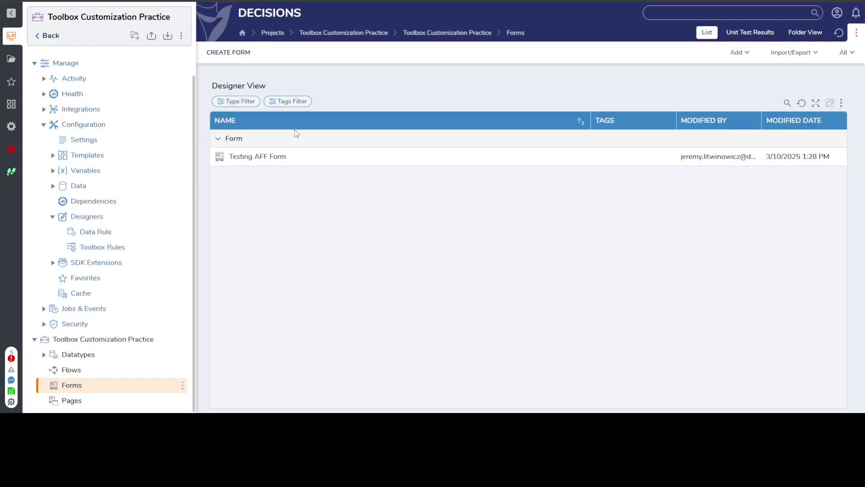
click(269, 158)
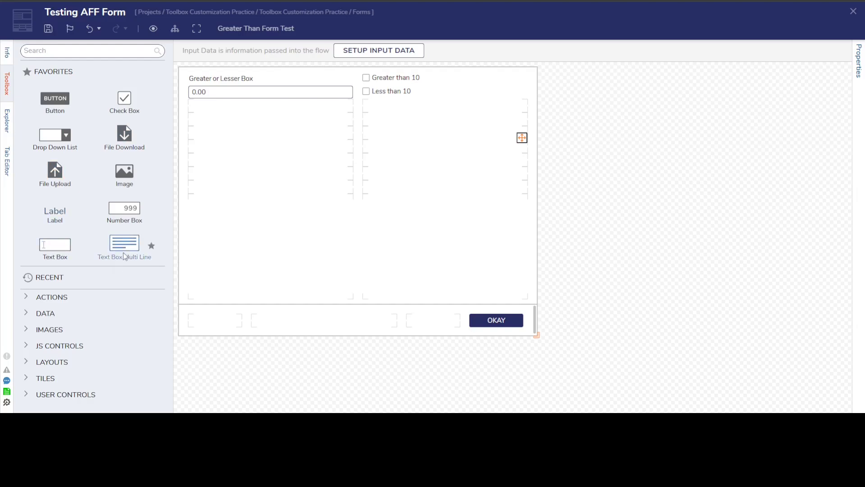
click(45, 52)
text(da)
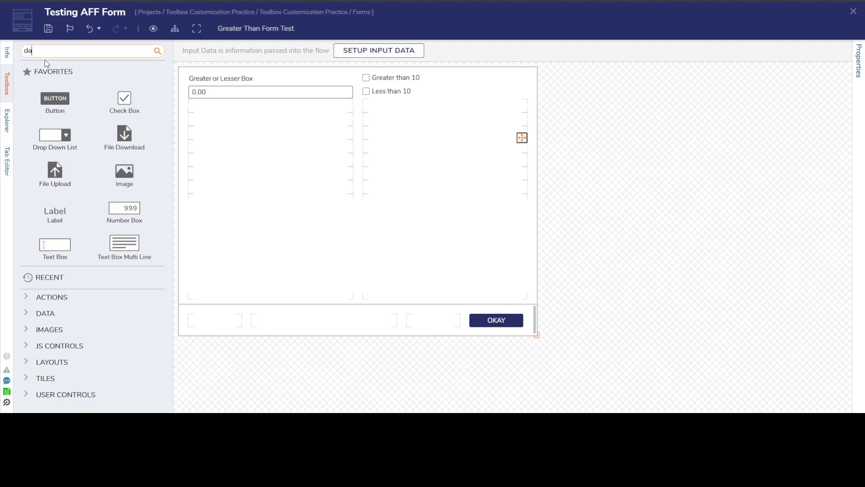
text(te)
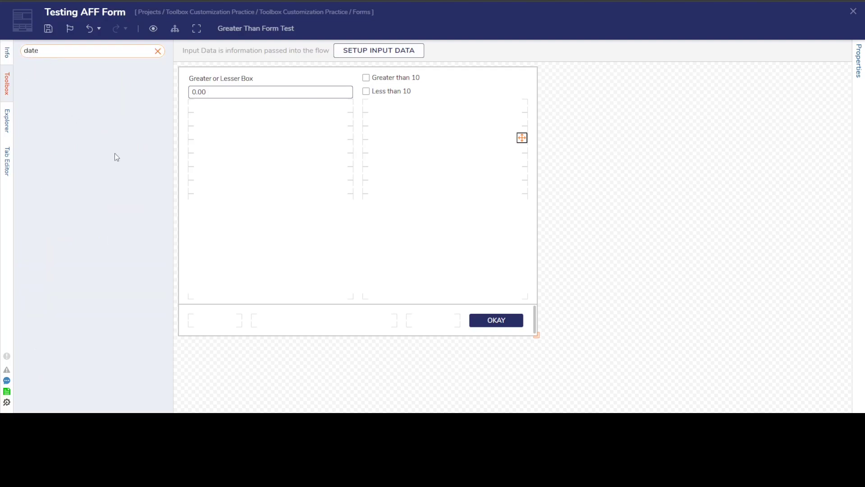
click(158, 50)
click(853, 11)
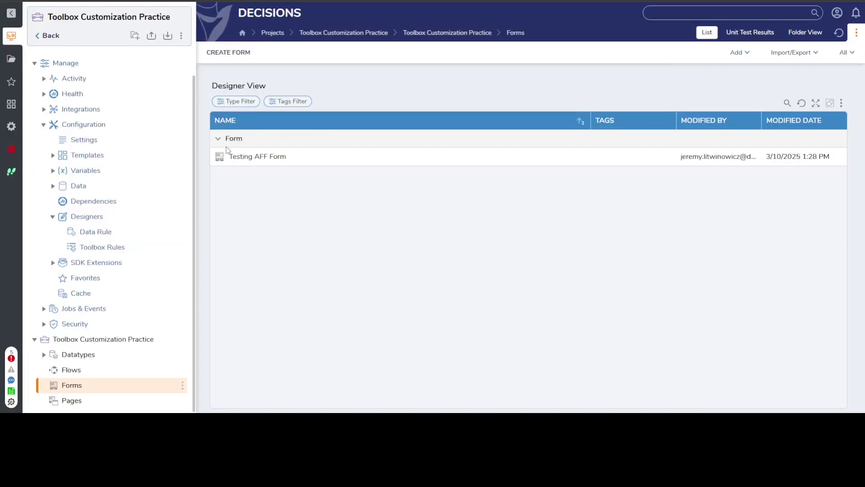
Open the Remove Date Steps toolbox rule and add a second If condition based on the type data element
click(98, 247)
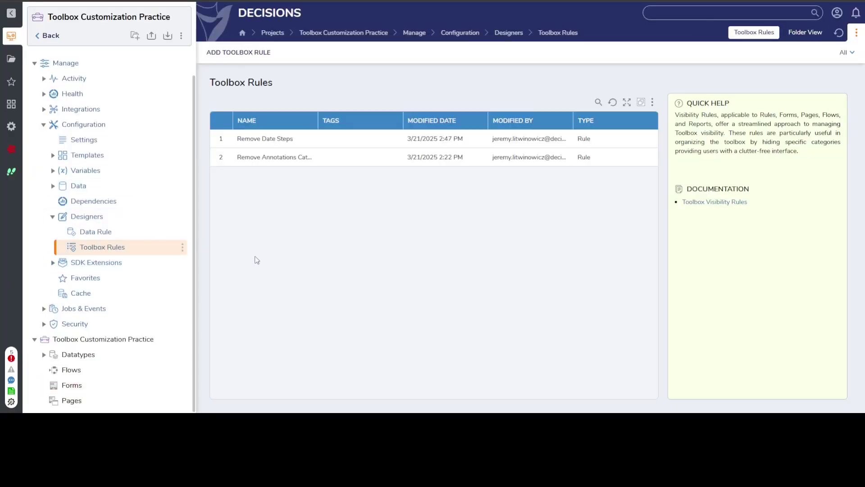
click(274, 138)
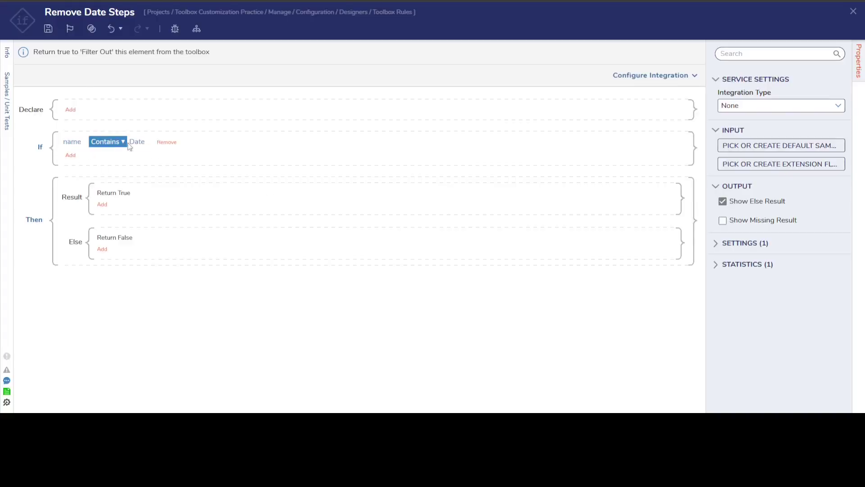
click(70, 157)
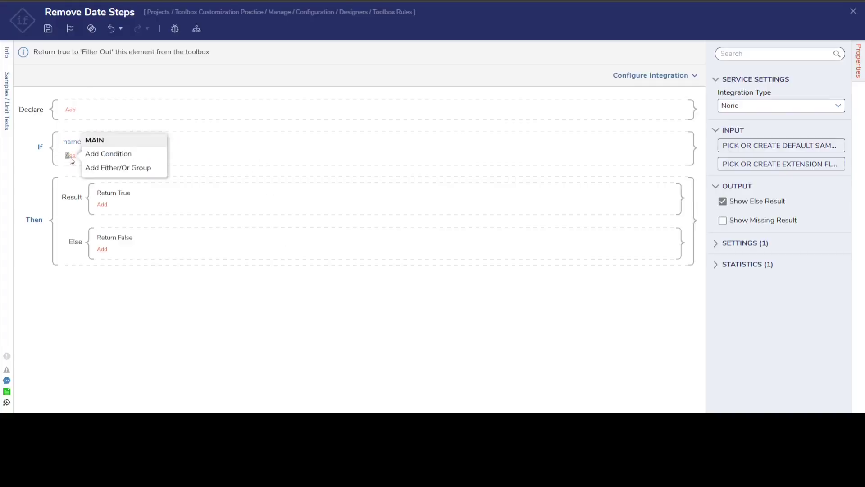
click(113, 153)
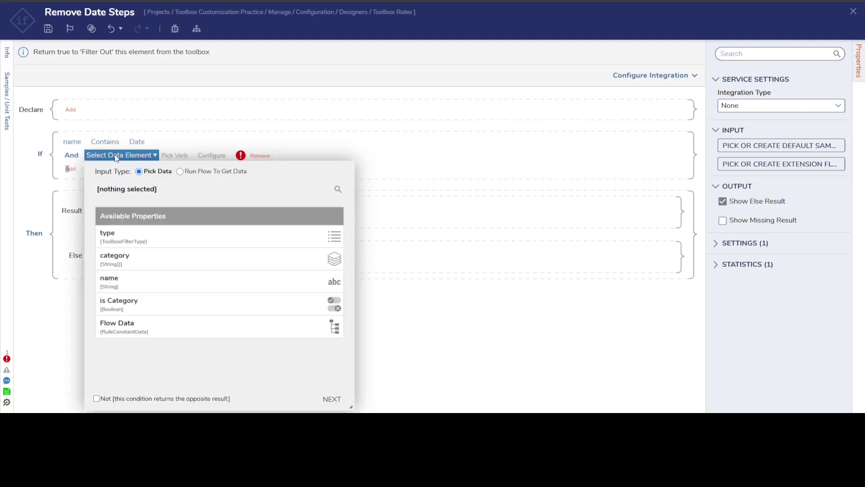
click(129, 239)
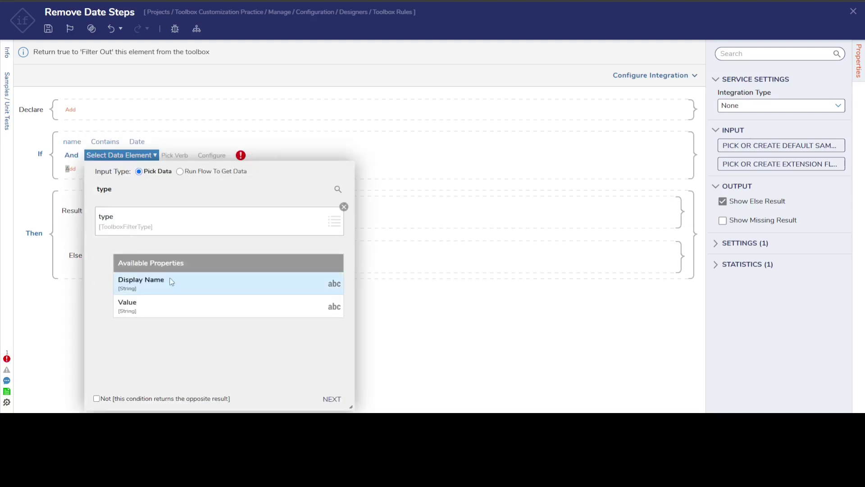
click(332, 399)
Complete the new condition with the verb Is and the constant type Flow
click(145, 205)
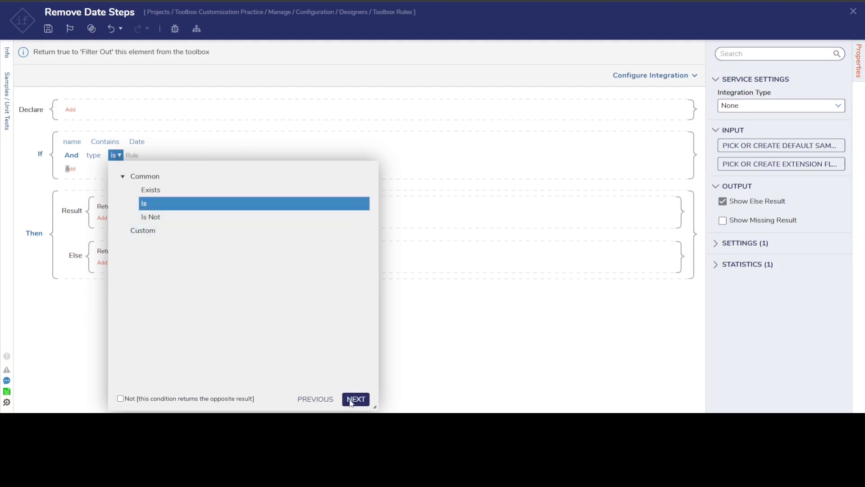
click(356, 399)
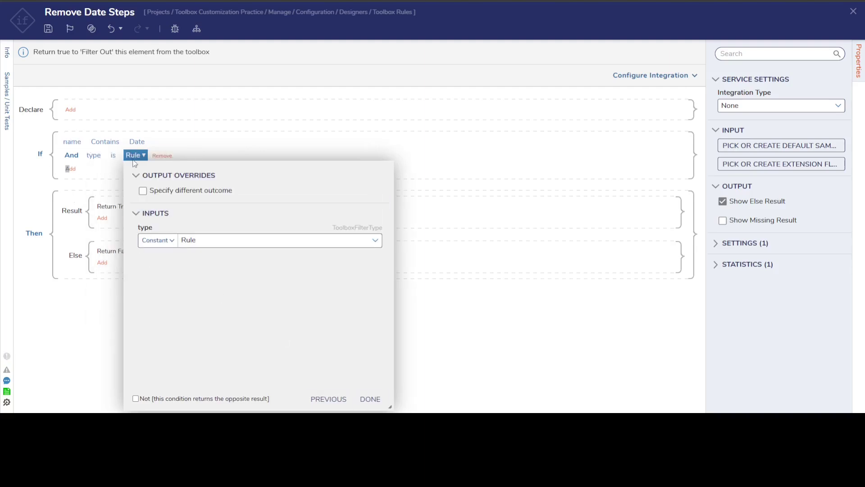
click(376, 240)
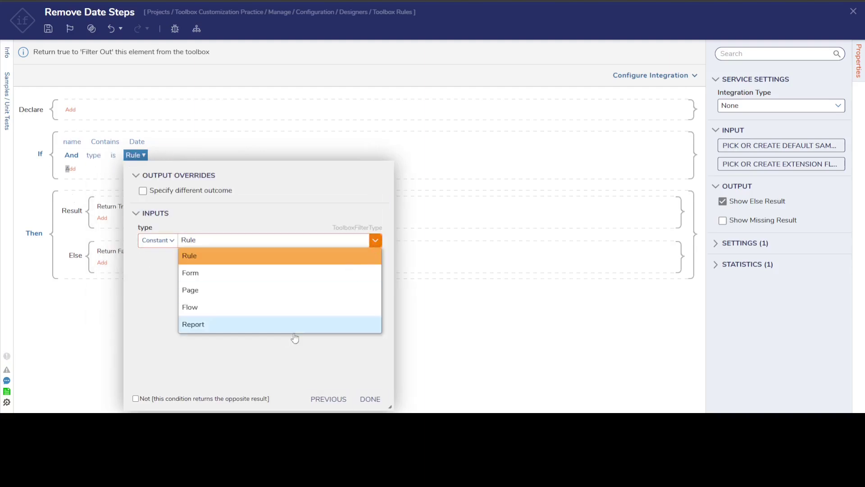
click(203, 308)
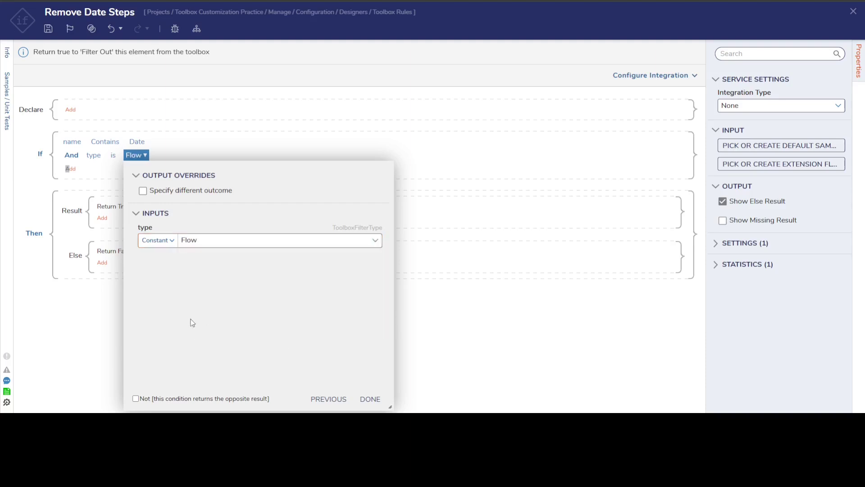
click(370, 399)
click(368, 399)
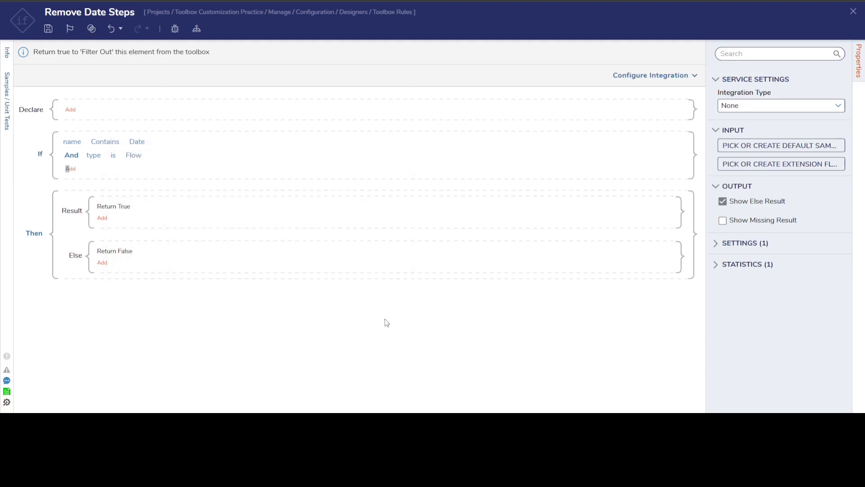
Save the Remove Date Steps rule and close the rule designer
click(48, 29)
click(546, 252)
click(853, 12)
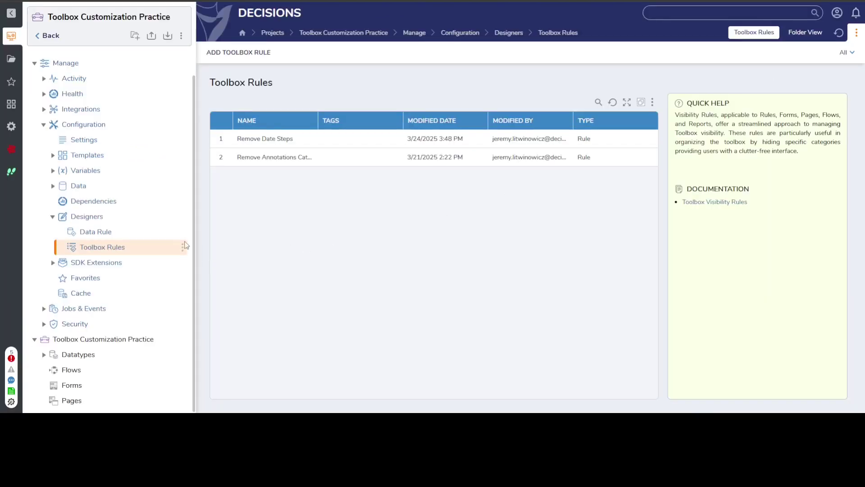
Open the Testing AFF Form and place a Date Time Picker below the Greater or Lesser Box
click(76, 385)
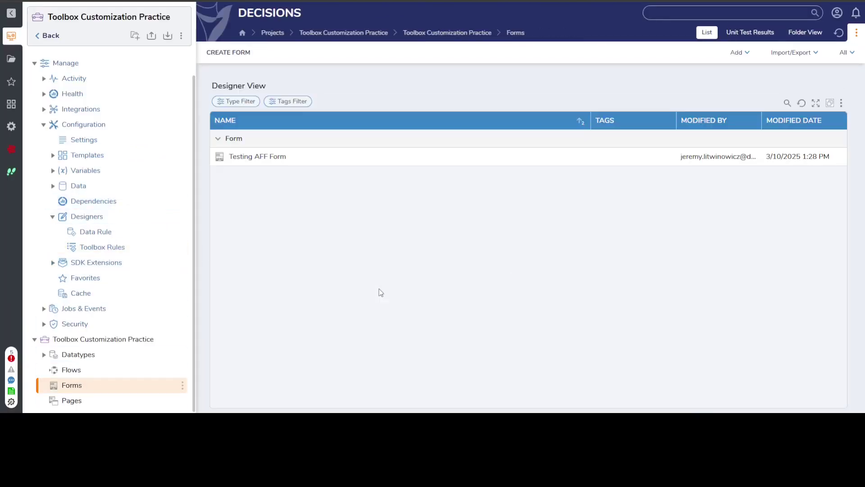
double_click(260, 156)
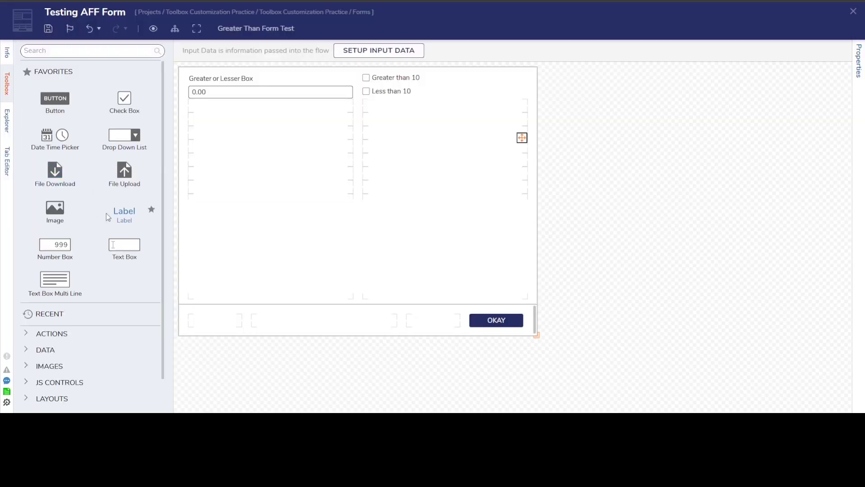
drag(62, 145, 221, 151)
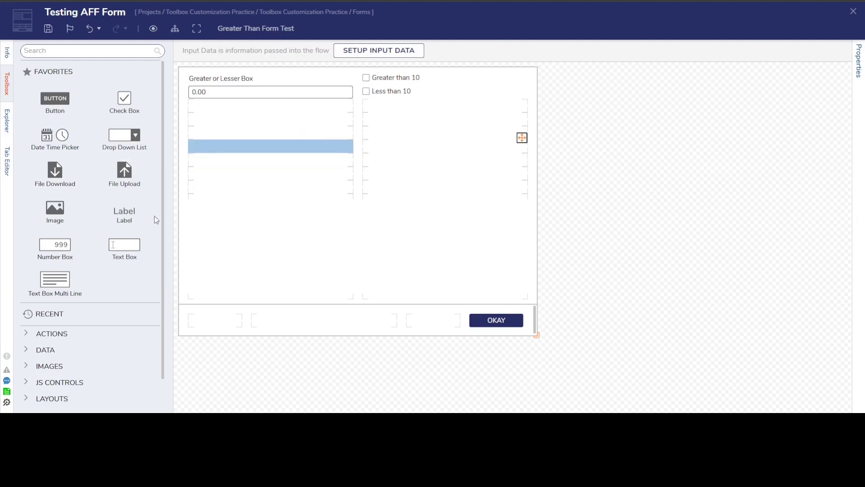
Search the form toolbox for "date" and close the form without saving the changes
click(37, 51)
text(date)
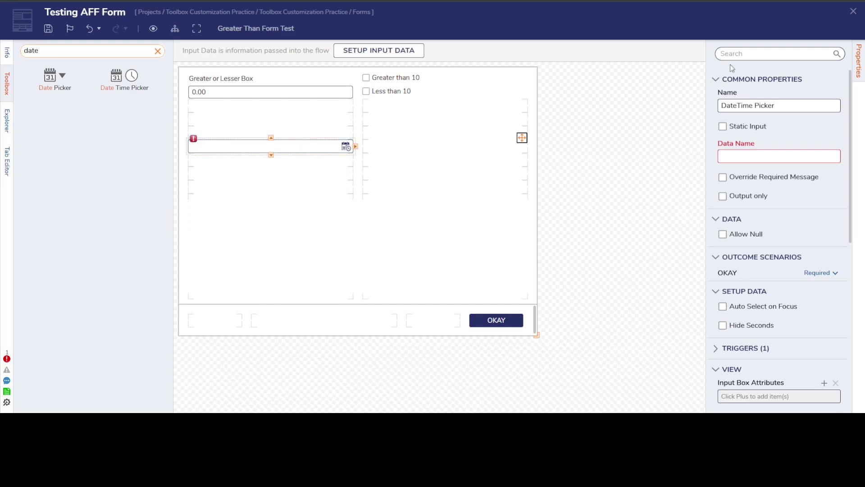
click(853, 11)
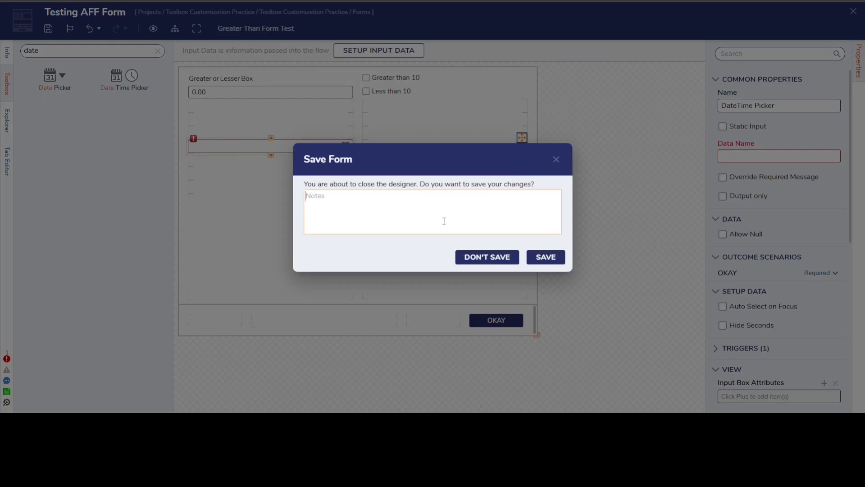
click(489, 254)
Open the project's Customization Testing Flow, search its toolbox for "date", and close the flow
click(83, 369)
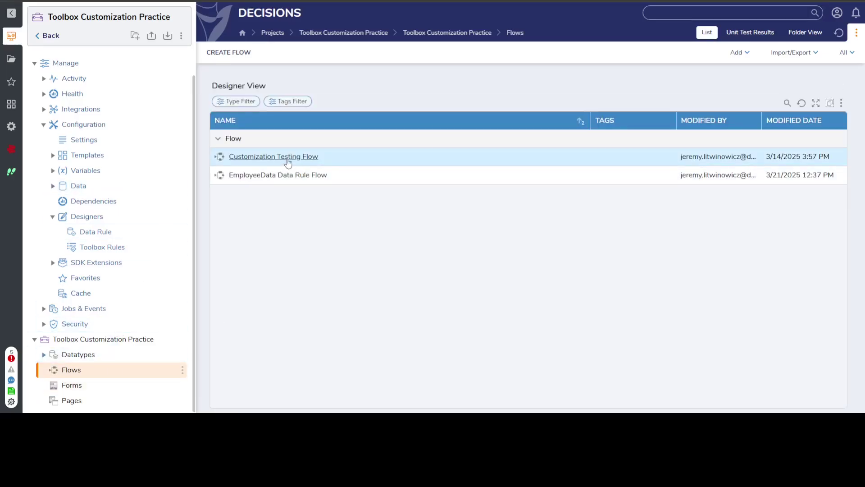
click(288, 159)
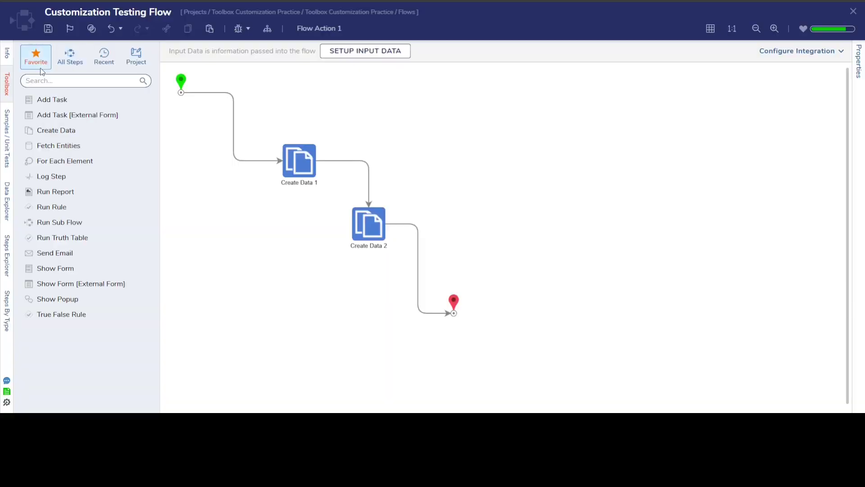
click(49, 81)
text(date)
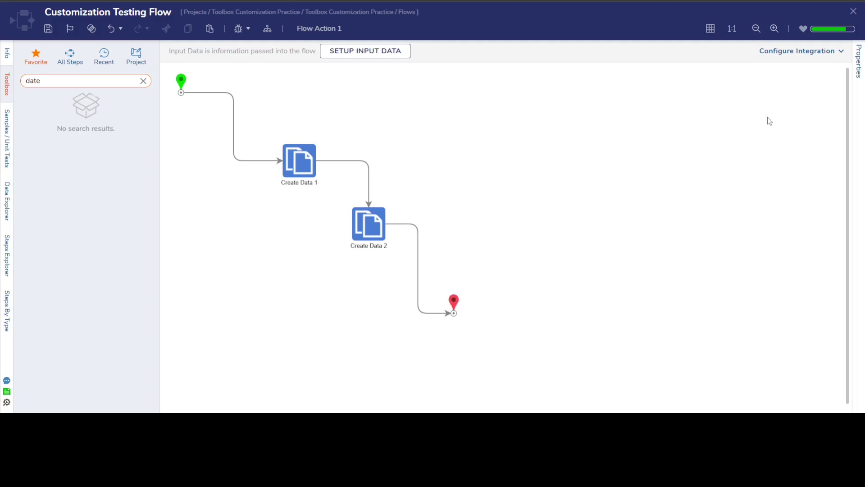
click(855, 12)
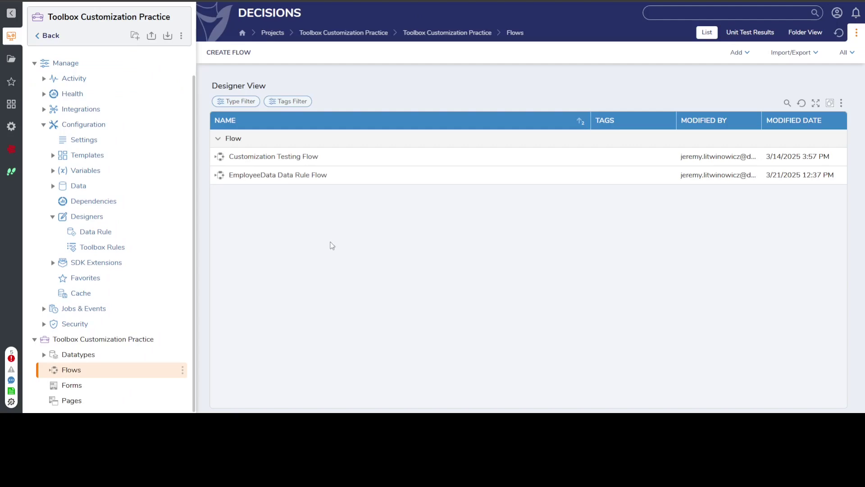